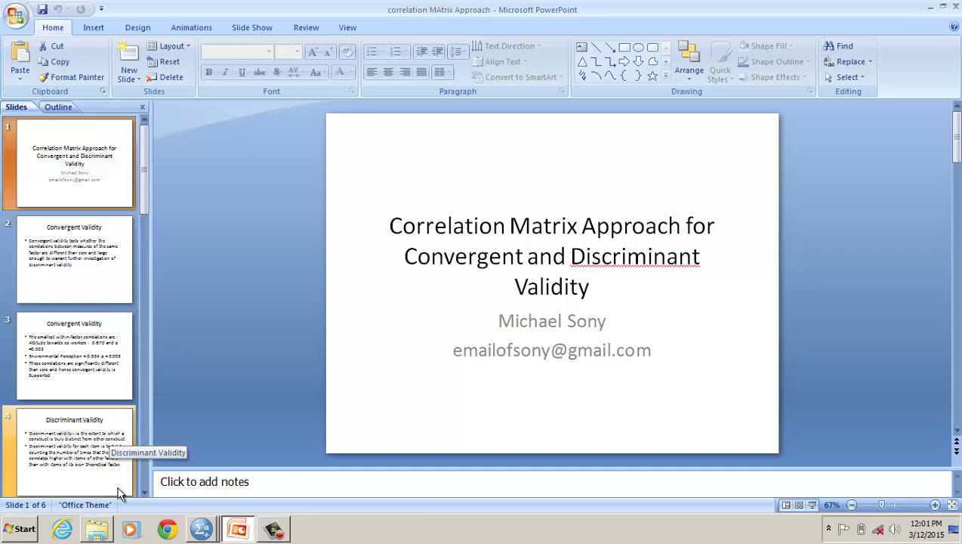
- Switch to the HBAT_SEM_NOMISSING.sav Data Editor to see its variable definitions
{"action": "mouse_move", "coordinate": [202, 519]}
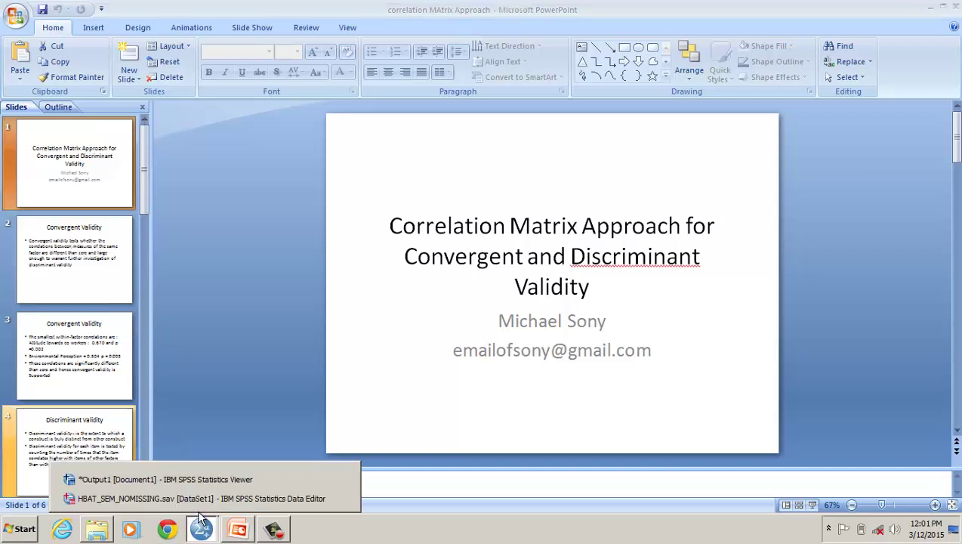
{"action": "left_click", "coordinate": [201, 502]}
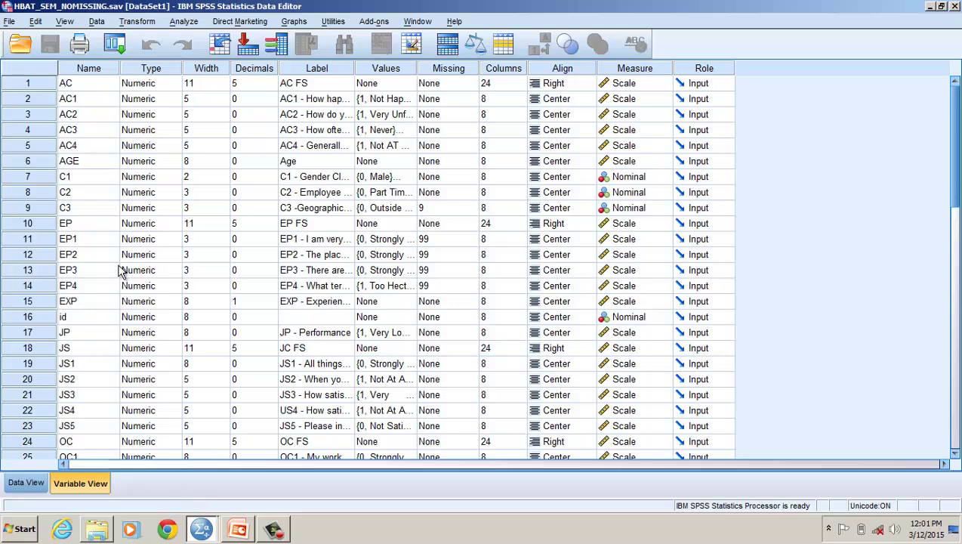
- Start a Factor Analysis and add items AC1–AC4 to its Variables list
{"action": "left_click", "coordinate": [185, 22]}
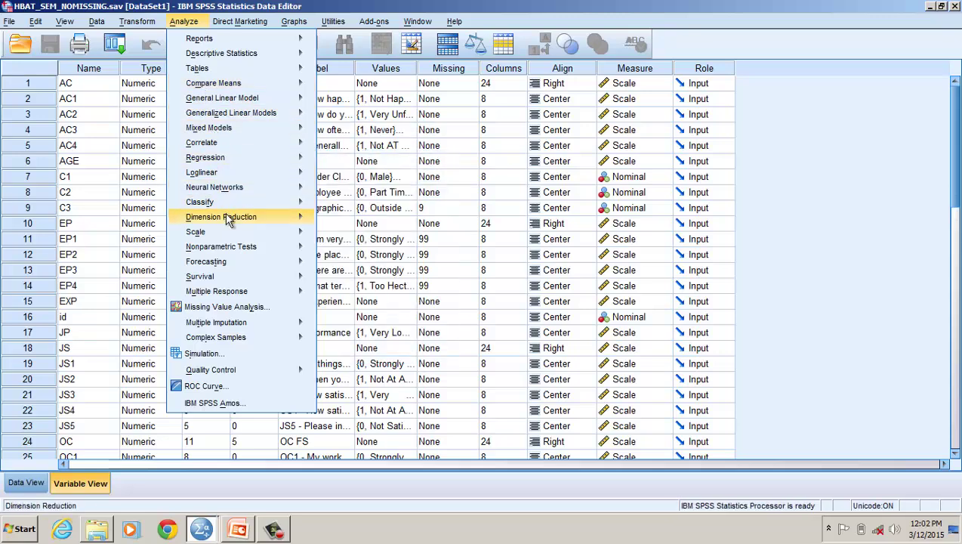
{"action": "mouse_move", "coordinate": [230, 219]}
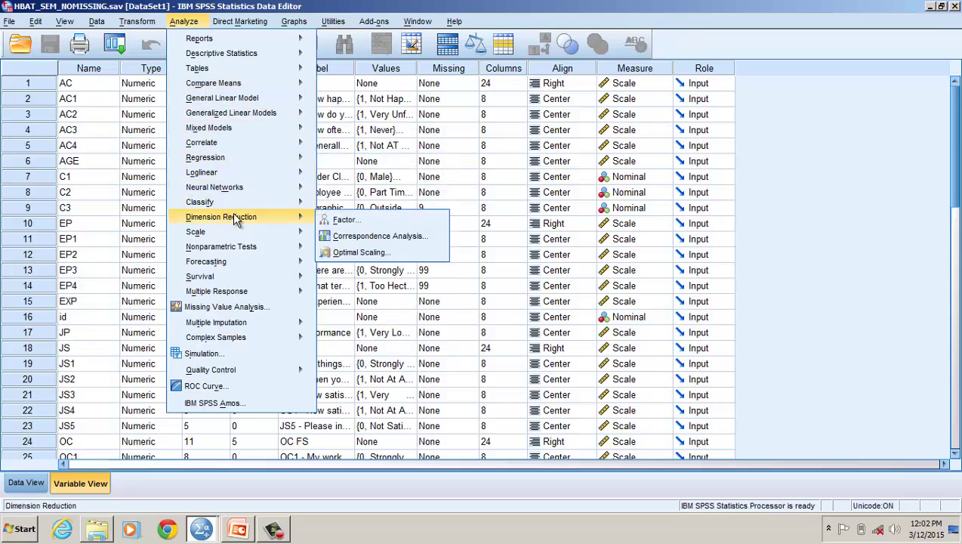
{"action": "left_click", "coordinate": [337, 224]}
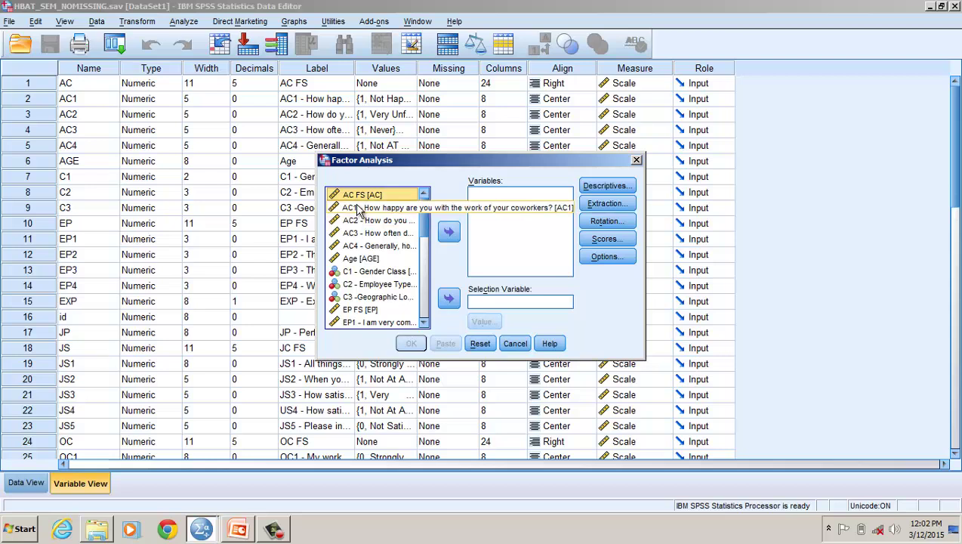
{"action": "left_click", "coordinate": [358, 208]}
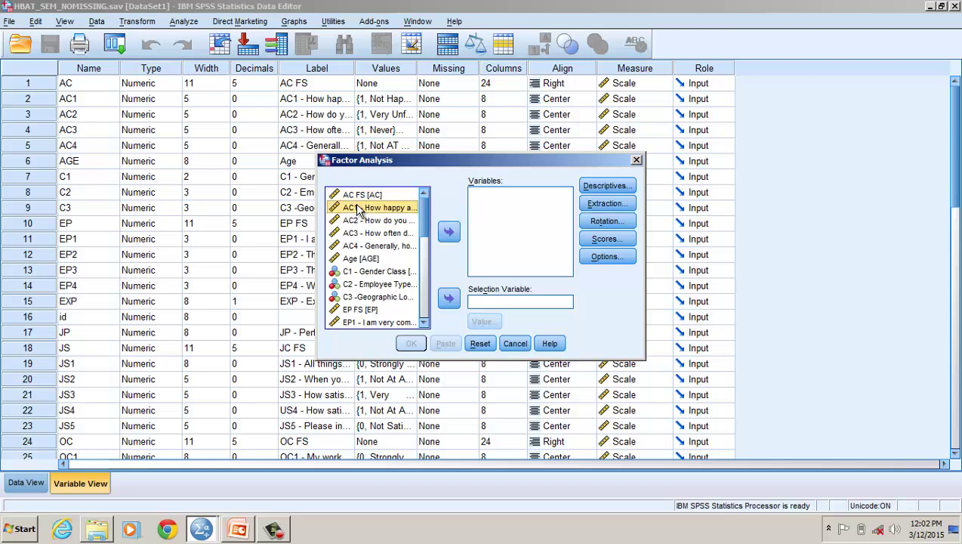
{"action": "key", "text": "shift+Down"}
{"action": "key", "text": "shift+Down"}
{"action": "key", "text": "shift+Down"}
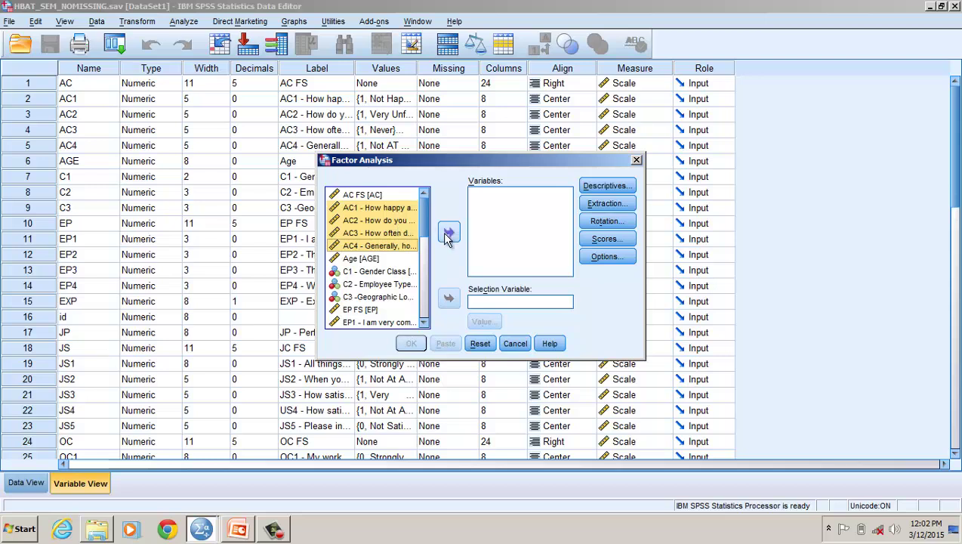
{"action": "left_click", "coordinate": [448, 235]}
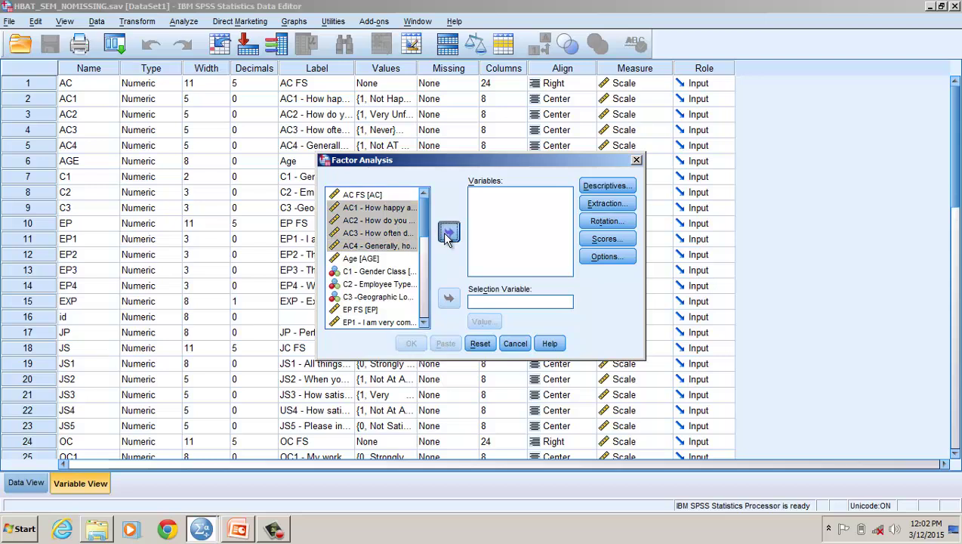
- Add items EP1–EP4 to the Variables list and bring up the Descriptives options
{"action": "left_click", "coordinate": [423, 324]}
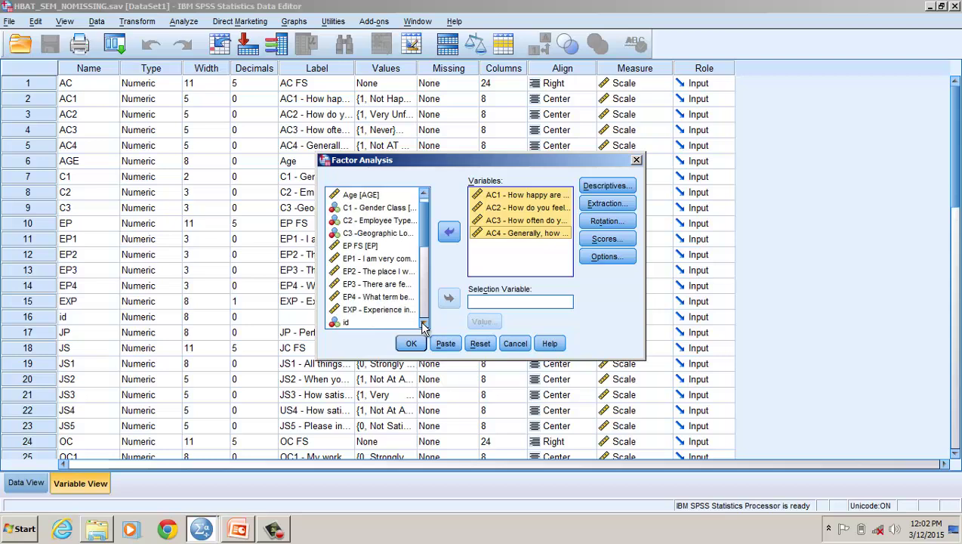
{"action": "left_click", "coordinate": [388, 261]}
{"action": "key", "text": "shift+Down"}
{"action": "key", "text": "shift+Down"}
{"action": "key", "text": "shift+Down"}
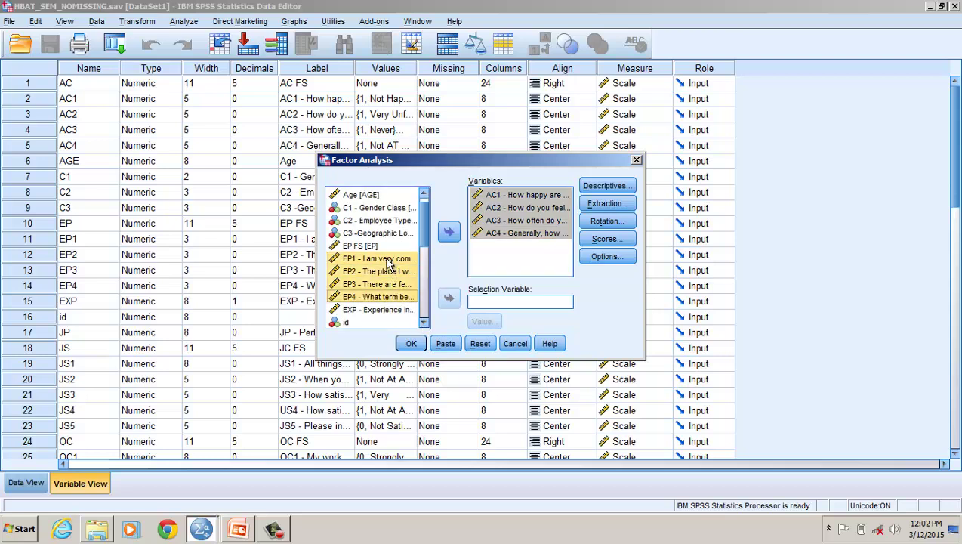
{"action": "left_click", "coordinate": [448, 232]}
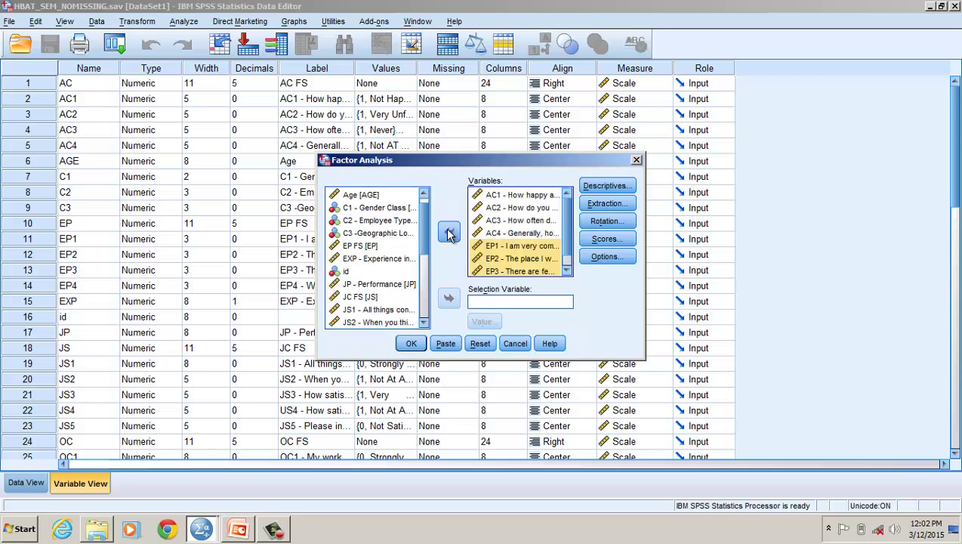
{"action": "left_click", "coordinate": [594, 188]}
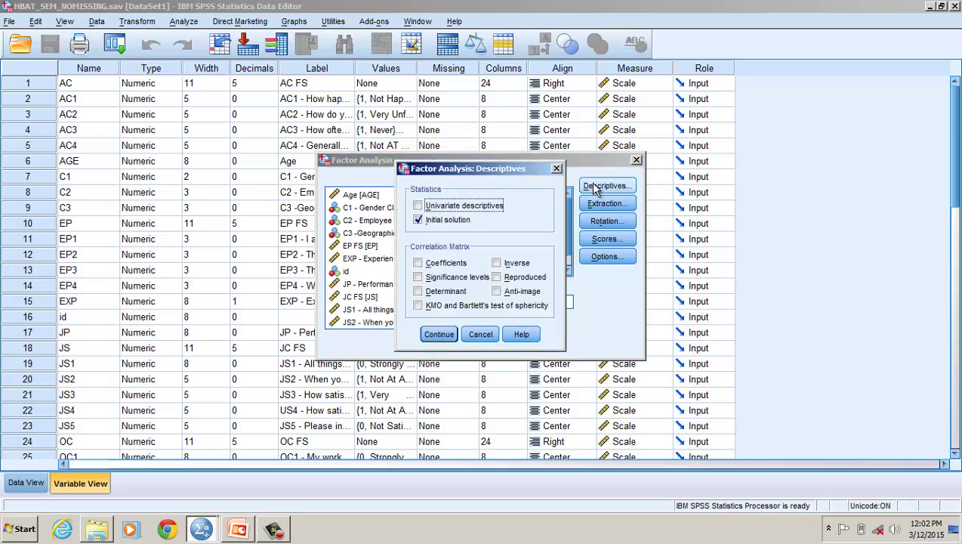
- Request correlation coefficients, significance levels and KMO and Bartlett's test, then run the analysis
{"action": "left_click", "coordinate": [419, 264]}
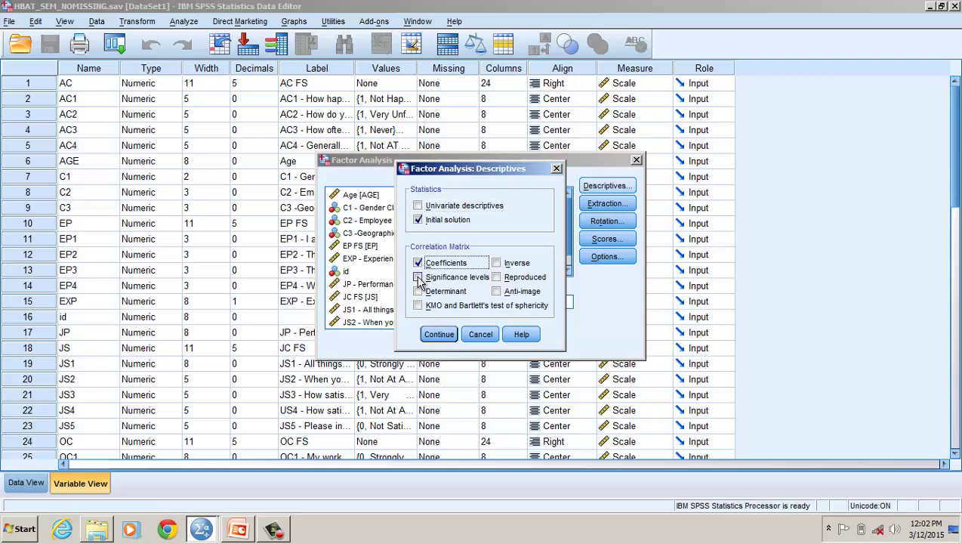
{"action": "left_click", "coordinate": [418, 277]}
{"action": "left_click", "coordinate": [435, 334]}
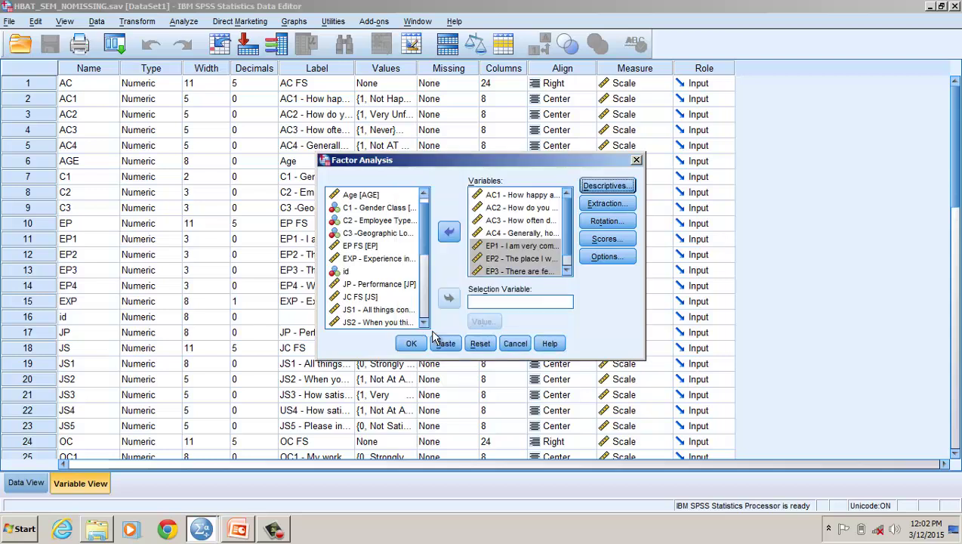
{"action": "left_click", "coordinate": [605, 189]}
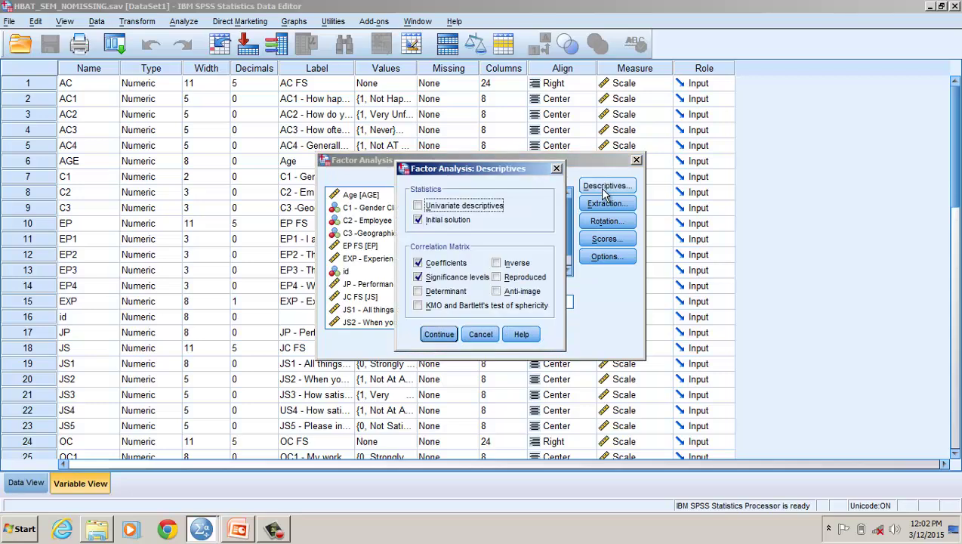
{"action": "left_click", "coordinate": [419, 308]}
{"action": "left_click", "coordinate": [438, 333]}
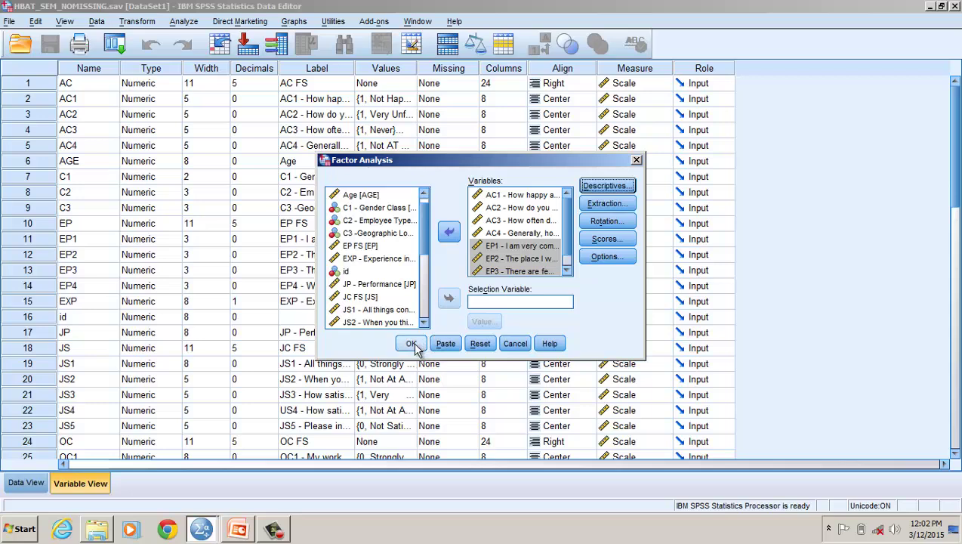
{"action": "left_click", "coordinate": [412, 343]}
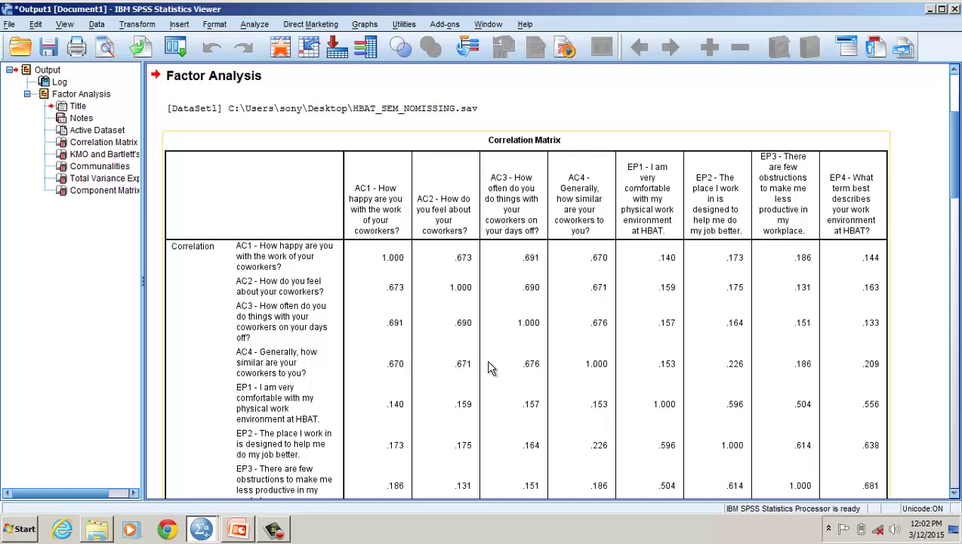
{"action": "left_click", "coordinate": [106, 147]}
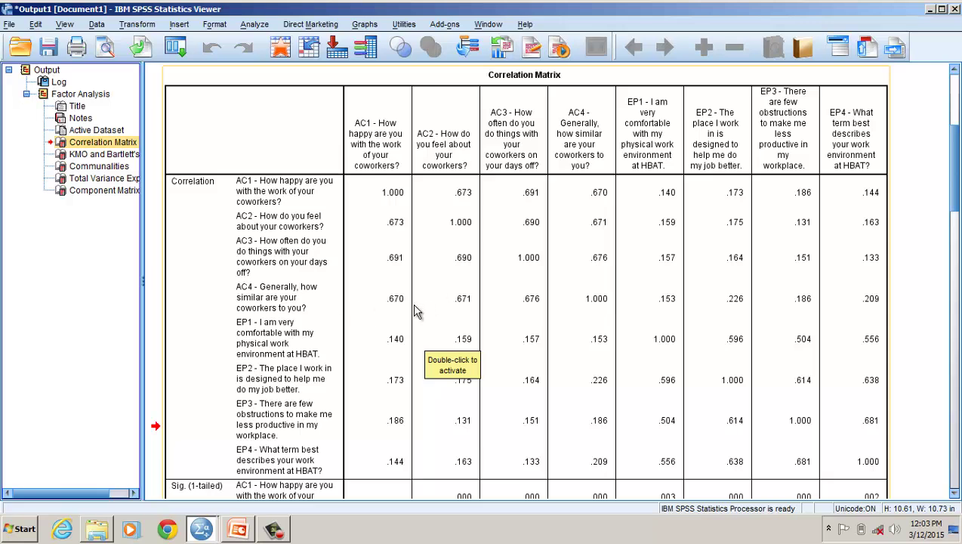
{"action": "left_click", "coordinate": [955, 498]}
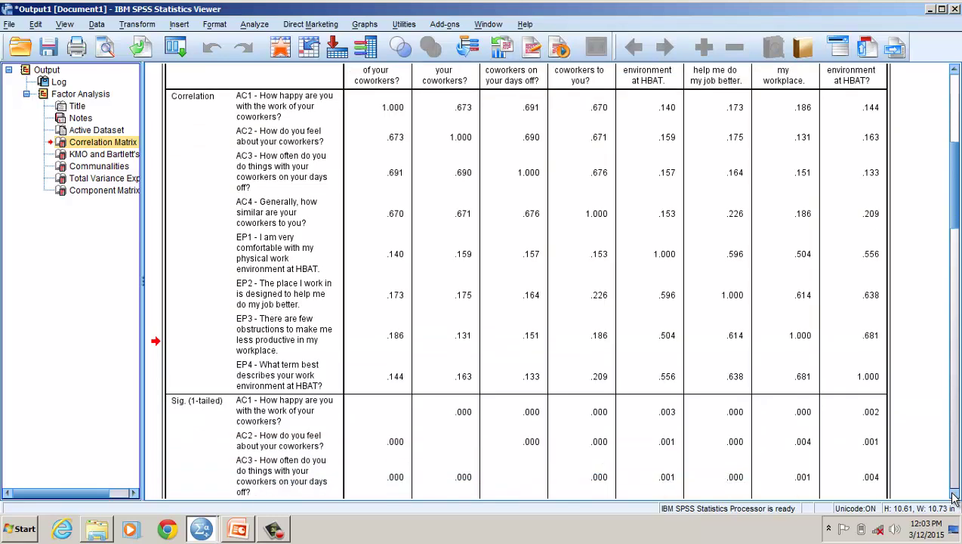
{"action": "left_click", "coordinate": [954, 499]}
{"action": "left_click", "coordinate": [955, 499]}
{"action": "left_click", "coordinate": [954, 498]}
{"action": "left_click", "coordinate": [955, 498]}
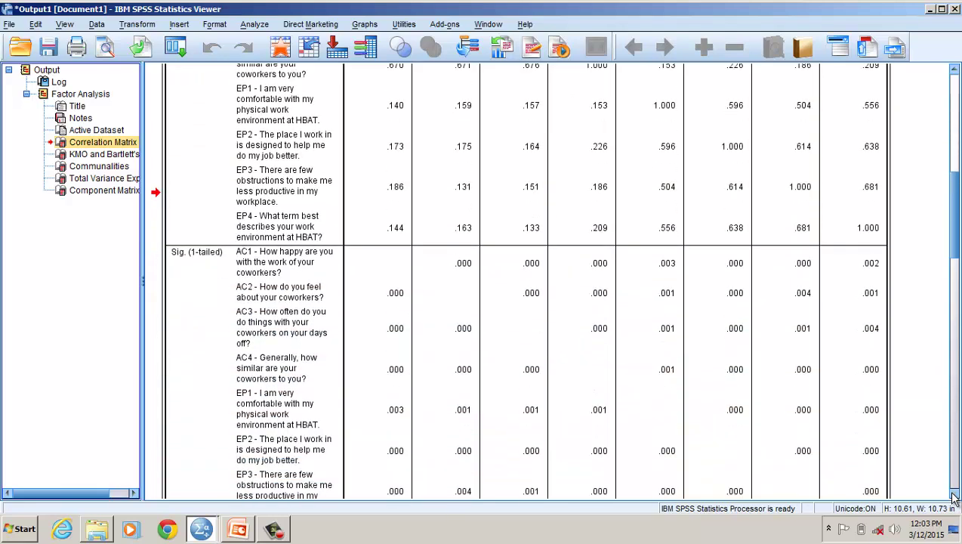
{"action": "left_click", "coordinate": [954, 498]}
{"action": "left_click", "coordinate": [955, 498]}
{"action": "left_click", "coordinate": [955, 498]}
{"action": "left_click", "coordinate": [955, 498]}
{"action": "left_click", "coordinate": [406, 423]}
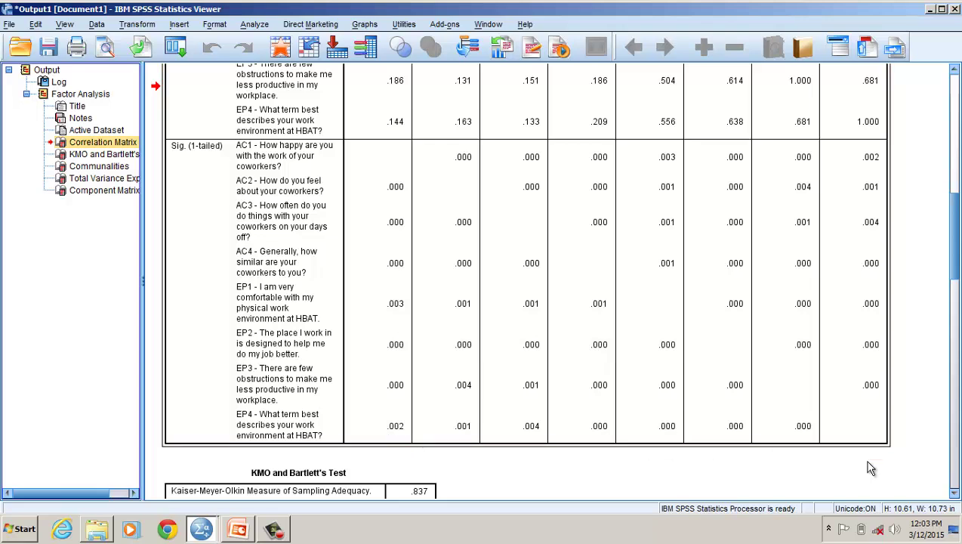
{"action": "left_click", "coordinate": [954, 69]}
{"action": "left_click", "coordinate": [955, 69]}
{"action": "left_click", "coordinate": [955, 70]}
{"action": "left_click", "coordinate": [954, 70]}
{"action": "left_click", "coordinate": [955, 69]}
{"action": "left_click", "coordinate": [954, 70]}
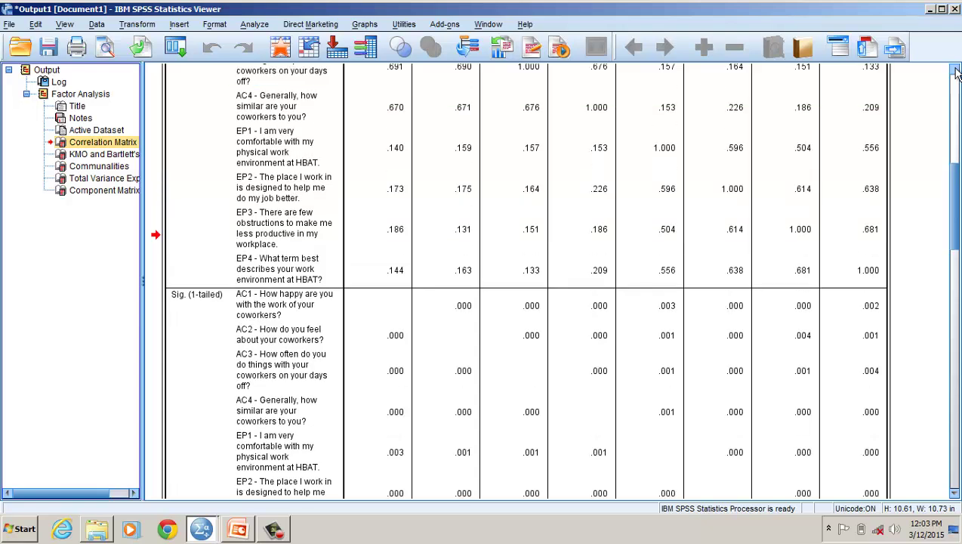
{"action": "left_click", "coordinate": [954, 69]}
{"action": "left_click", "coordinate": [954, 70]}
{"action": "left_click", "coordinate": [954, 70]}
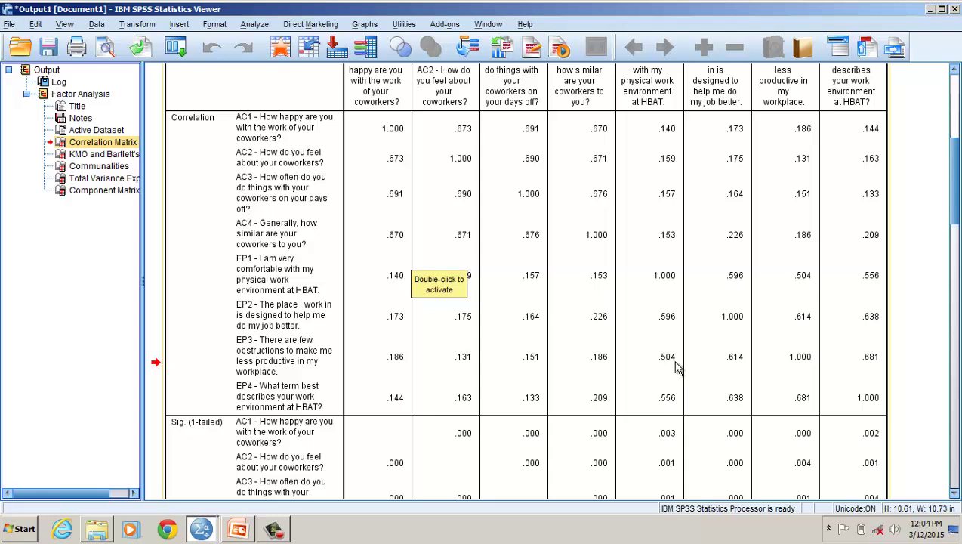
{"action": "left_click", "coordinate": [955, 492]}
{"action": "left_click_drag", "start_coordinate": [955, 492], "coordinate": [955, 492]}
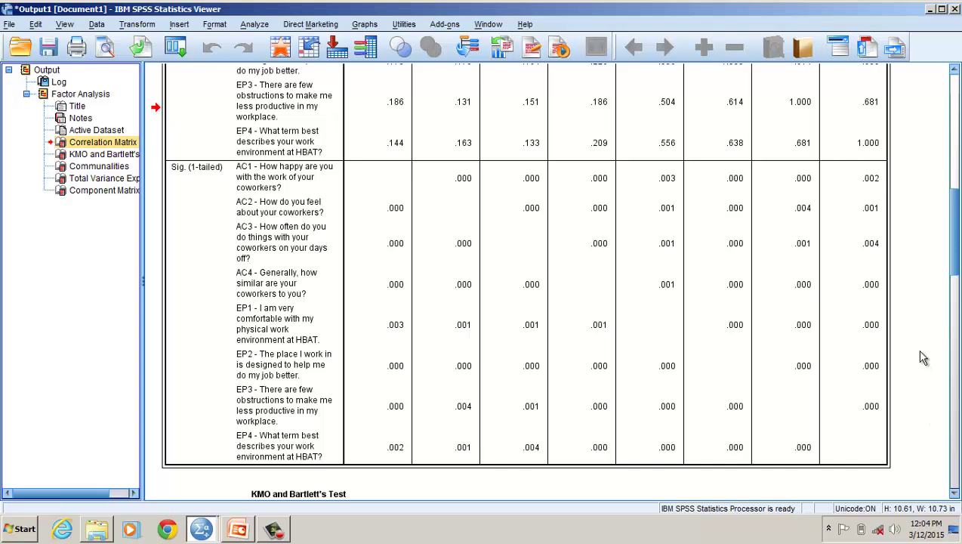
{"action": "left_click", "coordinate": [956, 72]}
{"action": "left_click_drag", "start_coordinate": [957, 74], "coordinate": [956, 76]}
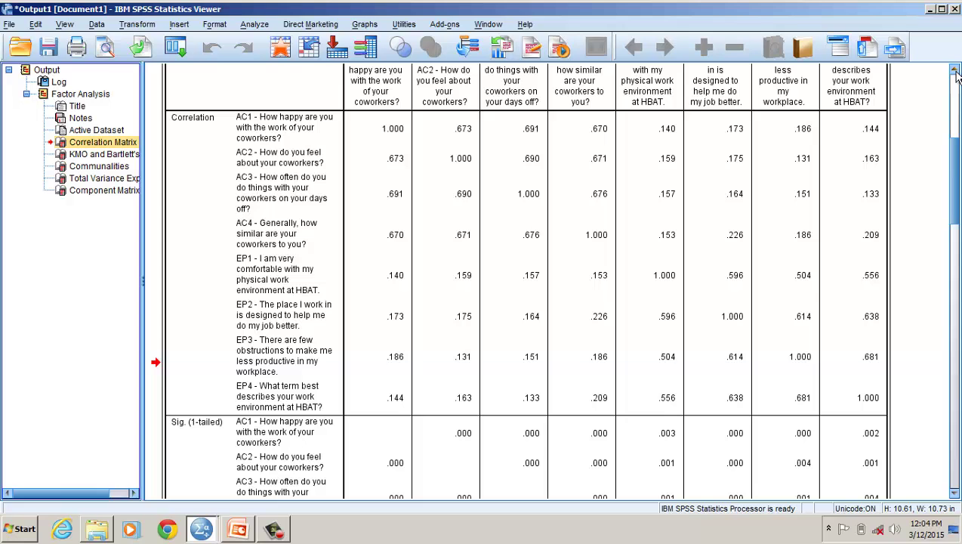
- Run the Factor Analysis again with Varimax chosen as the rotation method
{"action": "left_click", "coordinate": [254, 24]}
{"action": "mouse_move", "coordinate": [309, 225]}
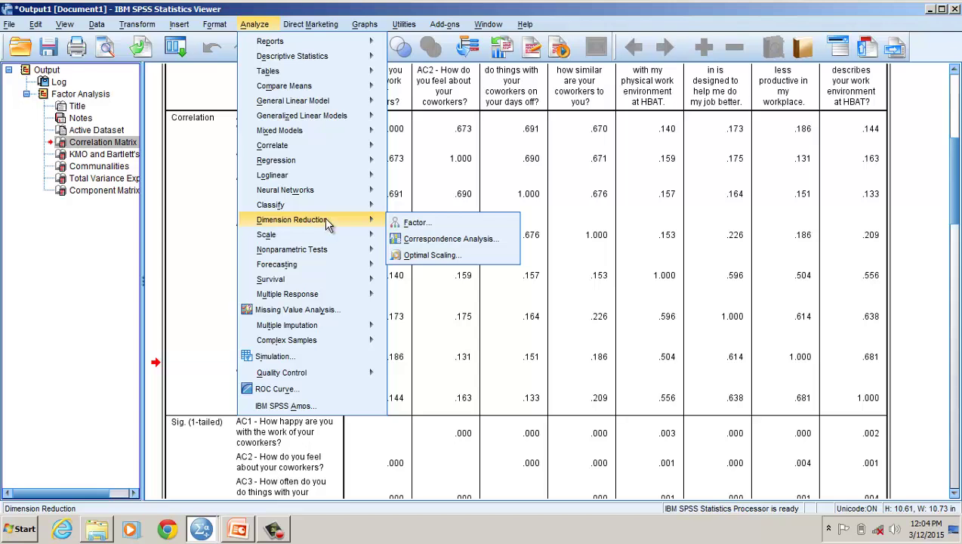
{"action": "left_click", "coordinate": [406, 227]}
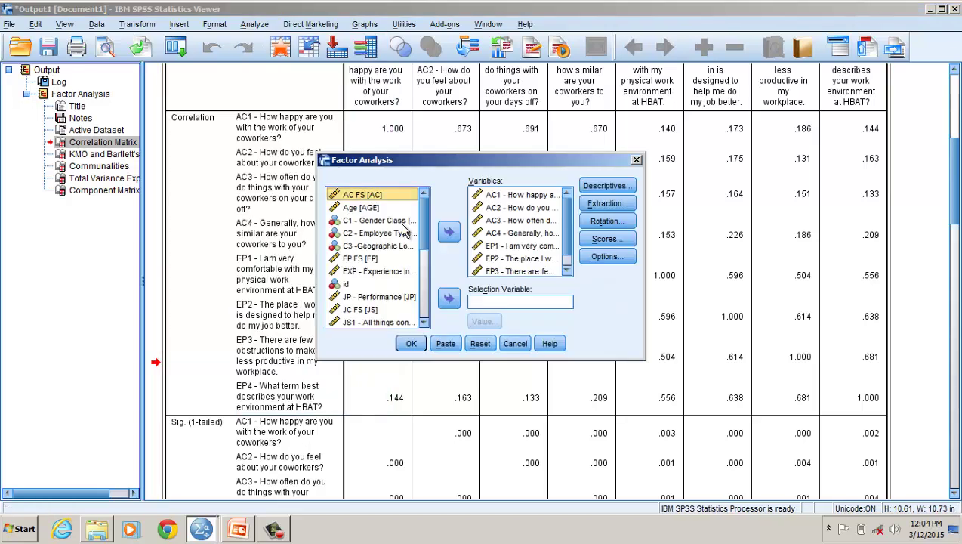
{"action": "left_click", "coordinate": [601, 206]}
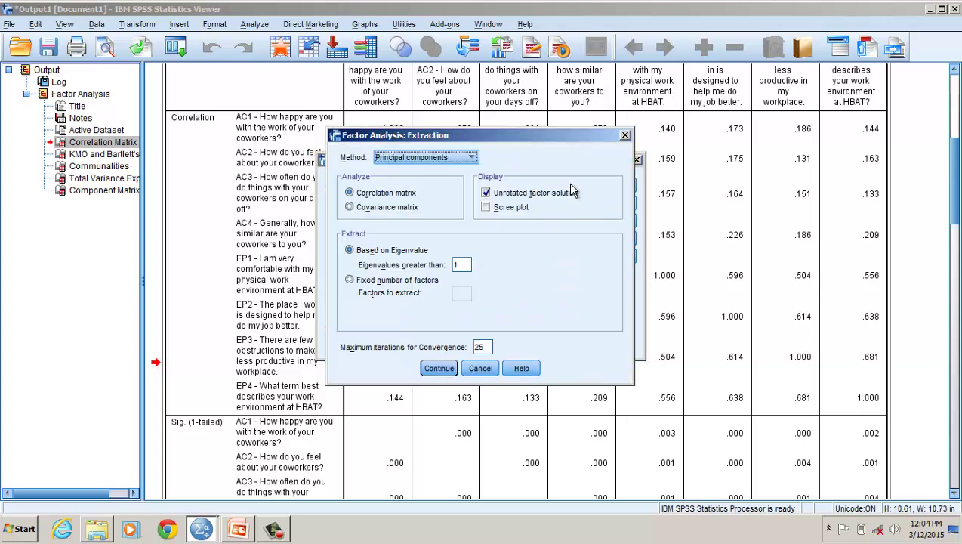
{"action": "left_click", "coordinate": [624, 136]}
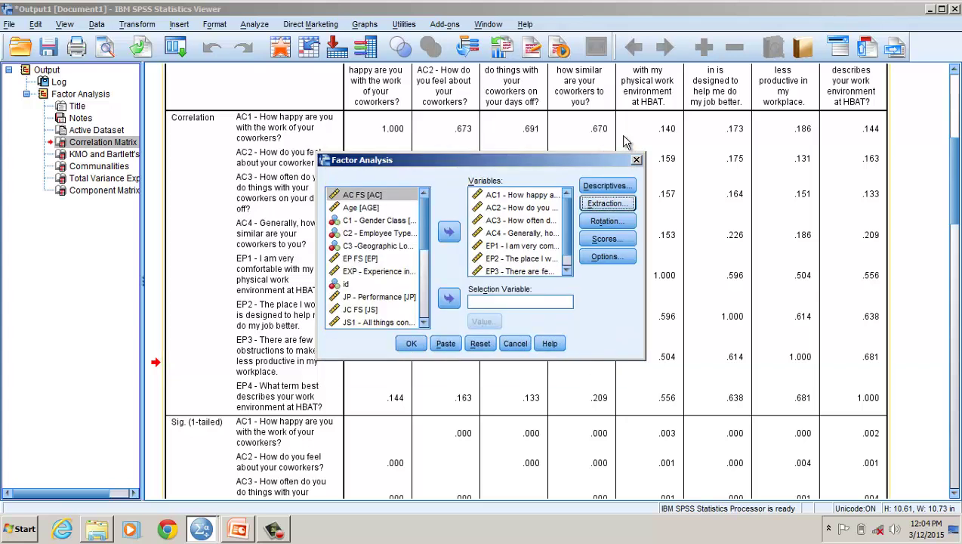
{"action": "left_click", "coordinate": [604, 221]}
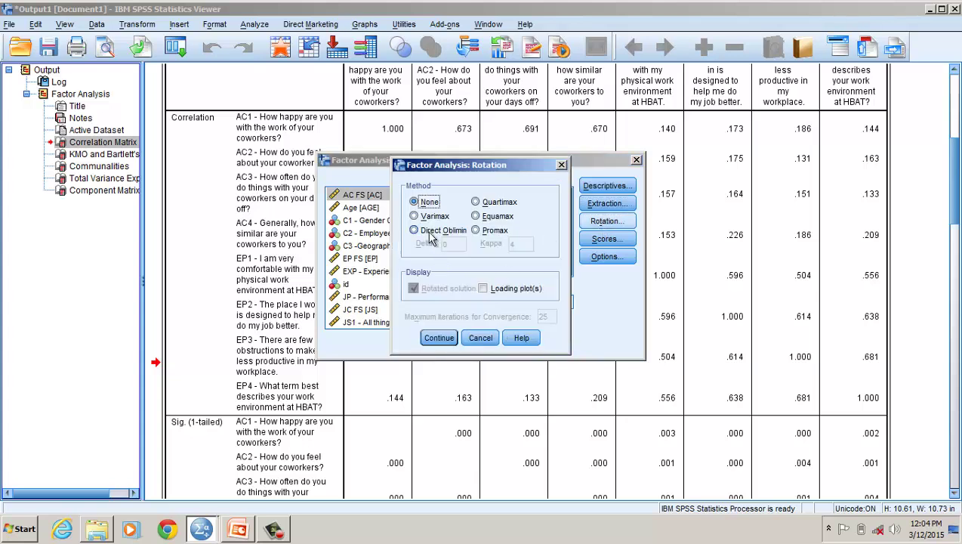
{"action": "left_click", "coordinate": [415, 217]}
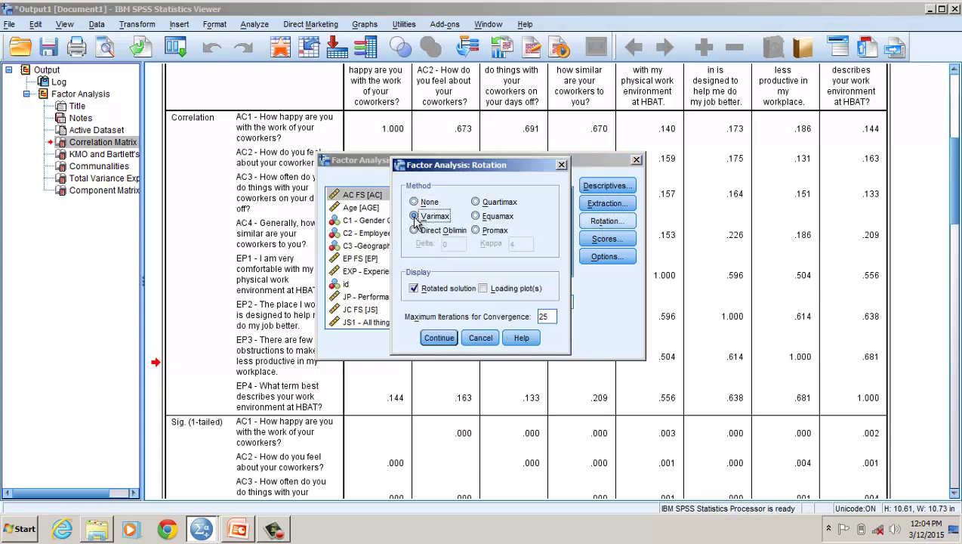
{"action": "left_click", "coordinate": [432, 340]}
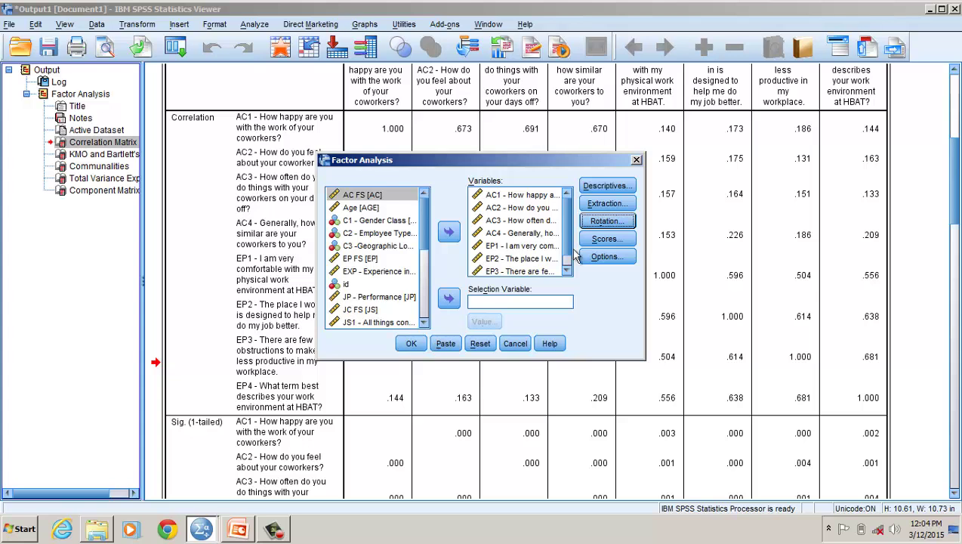
{"action": "left_click", "coordinate": [414, 347]}
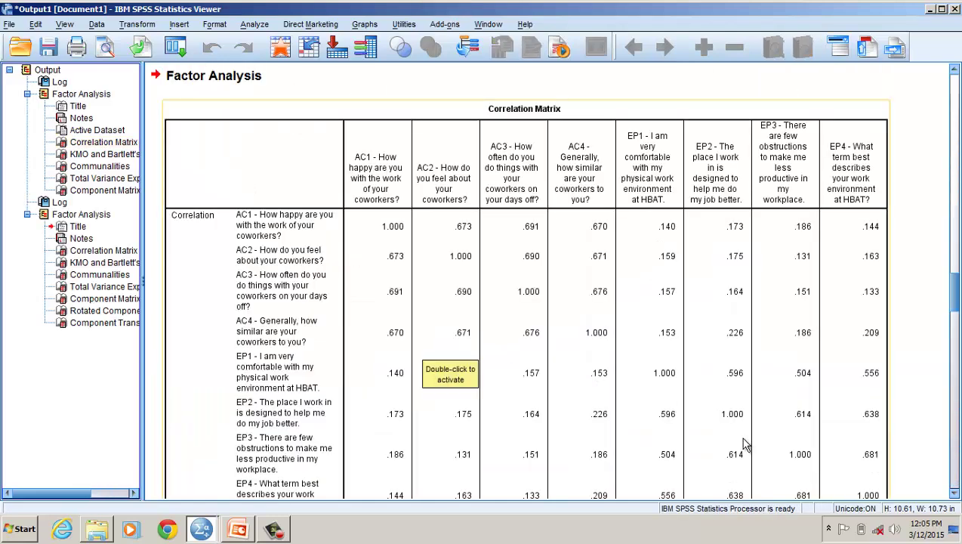
- Inspect the Rotated Component Matrix: AC items load on component 1, EP items on component 2
{"action": "left_click", "coordinate": [126, 313]}
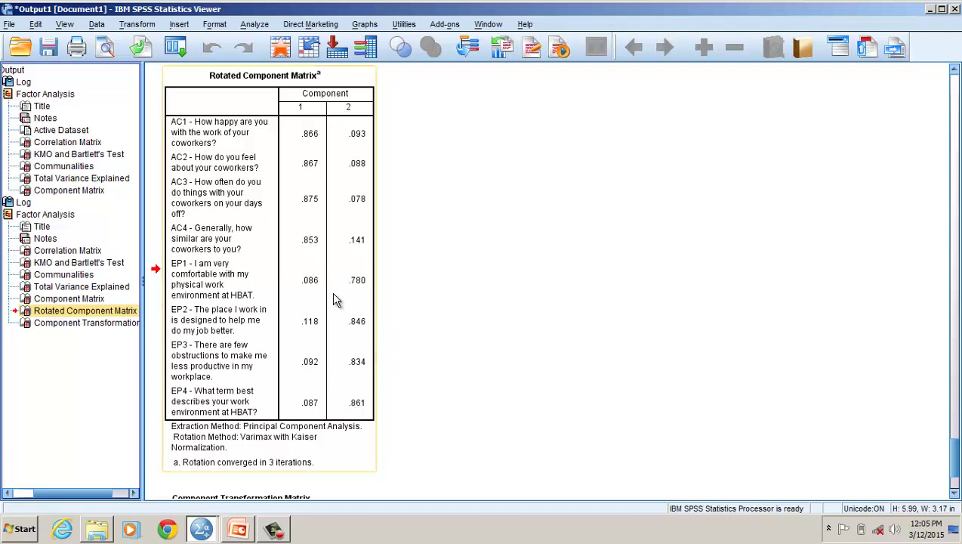
{"action": "left_click", "coordinate": [358, 281]}
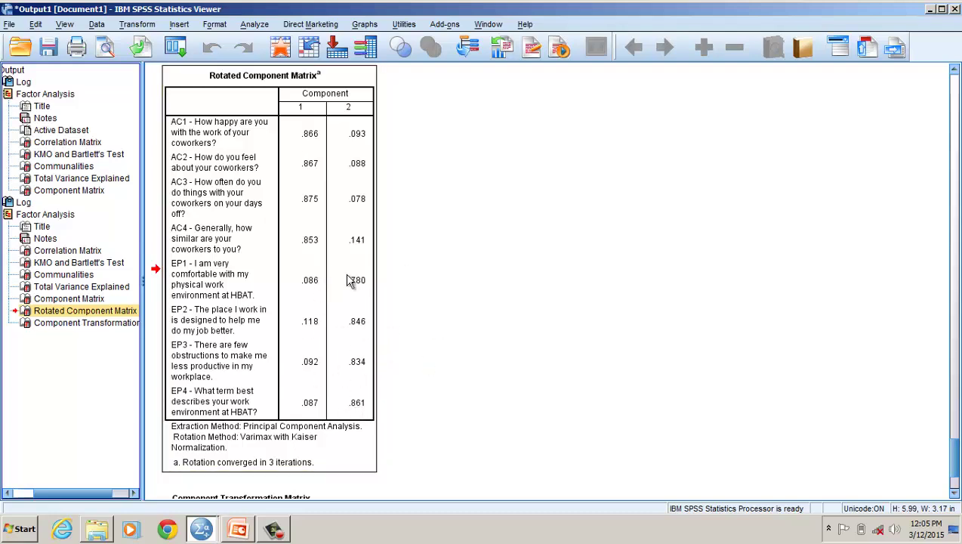
{"action": "left_click", "coordinate": [391, 334]}
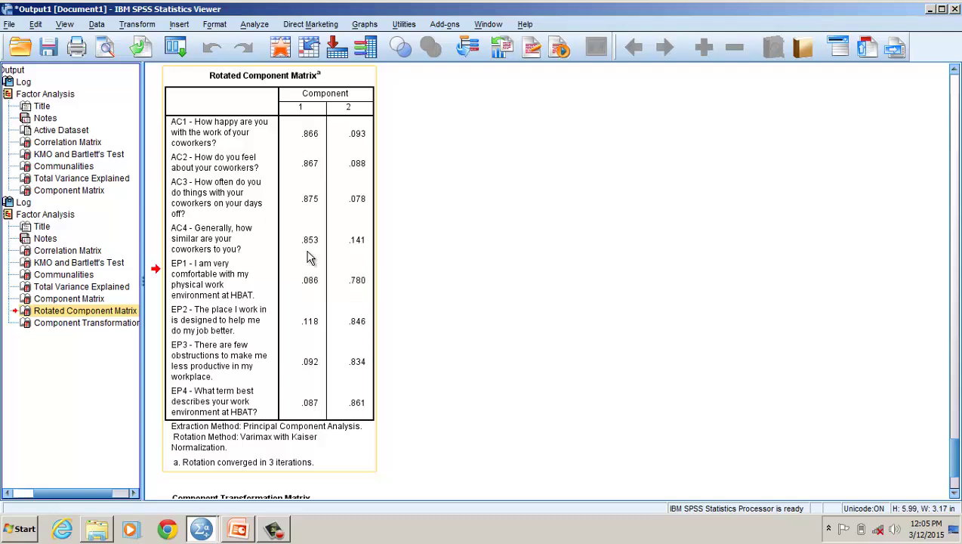
- In PowerPoint, review slide 3 (Convergent Validity), then slide 4 (Discriminant Validity)
{"action": "left_click", "coordinate": [240, 530]}
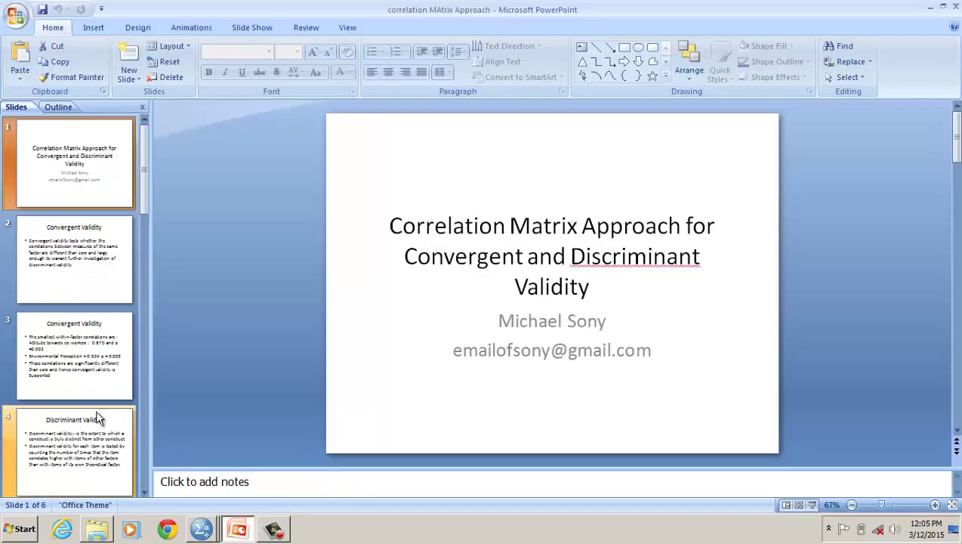
{"action": "left_click", "coordinate": [90, 391]}
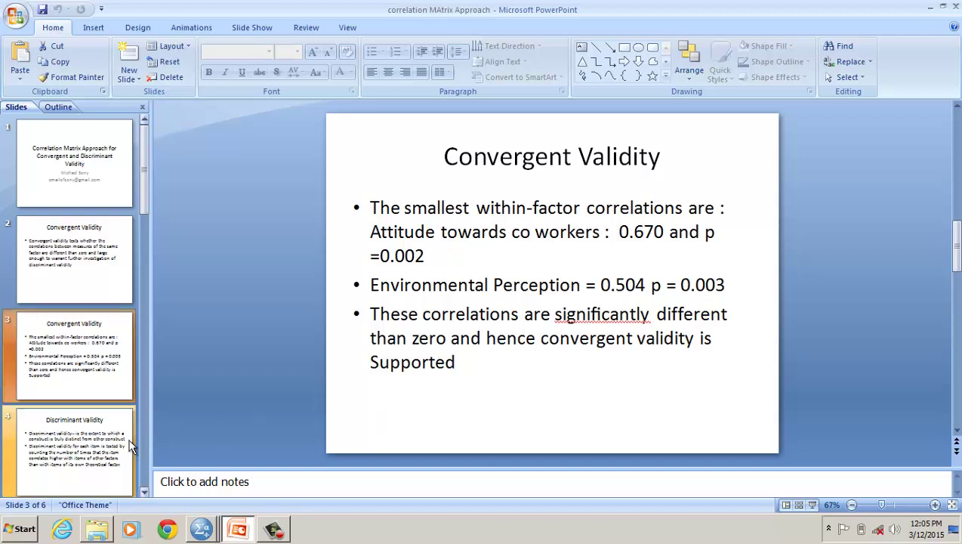
{"action": "left_click", "coordinate": [81, 447]}
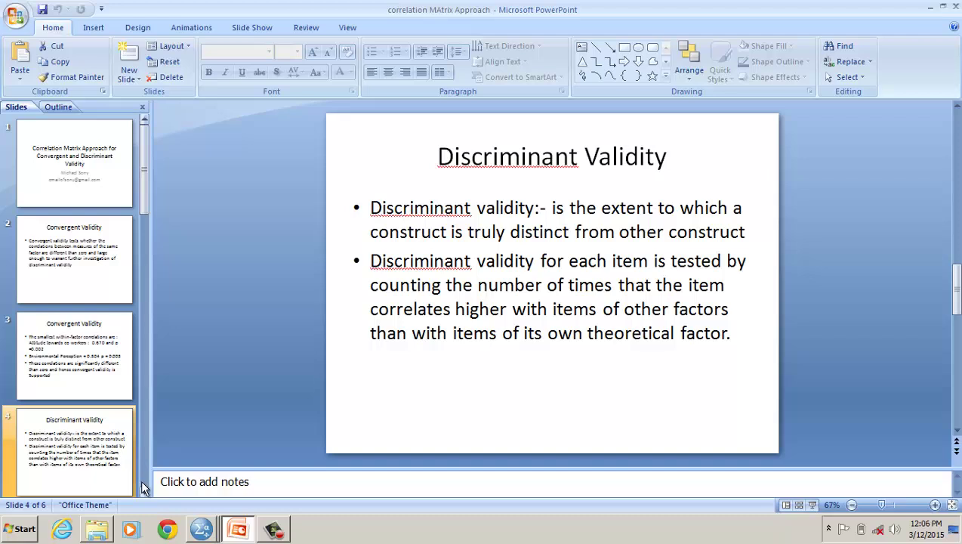
{"action": "left_click", "coordinate": [202, 531]}
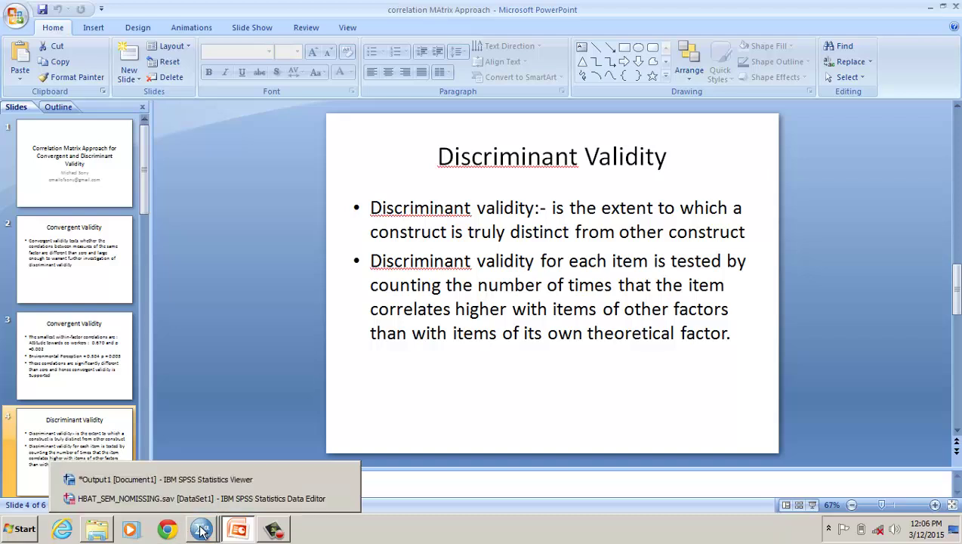
- Return to the SPSS Viewer and show the first Correlation Matrix, with AC–EP correlations of .131–.226
{"action": "left_click", "coordinate": [211, 479]}
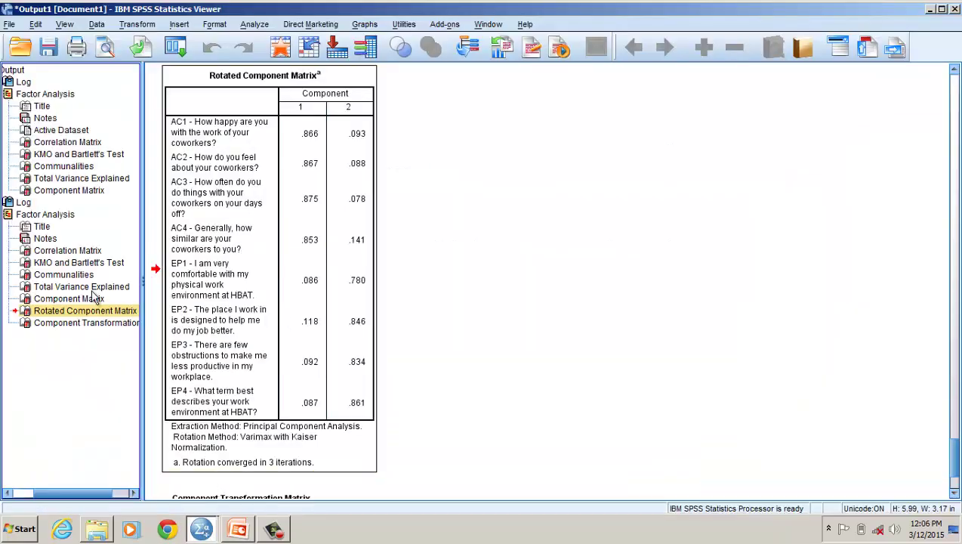
{"action": "left_click", "coordinate": [67, 144]}
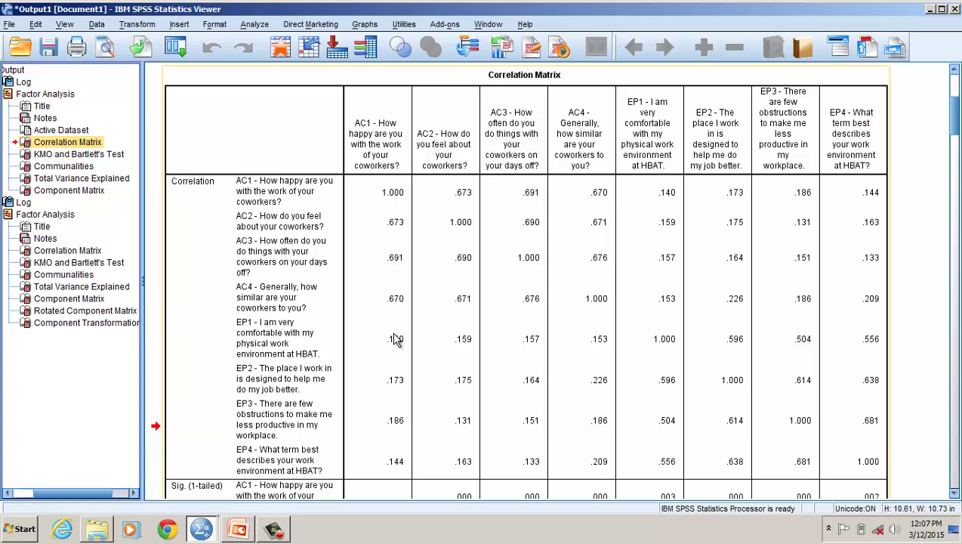
{"action": "left_click", "coordinate": [399, 461]}
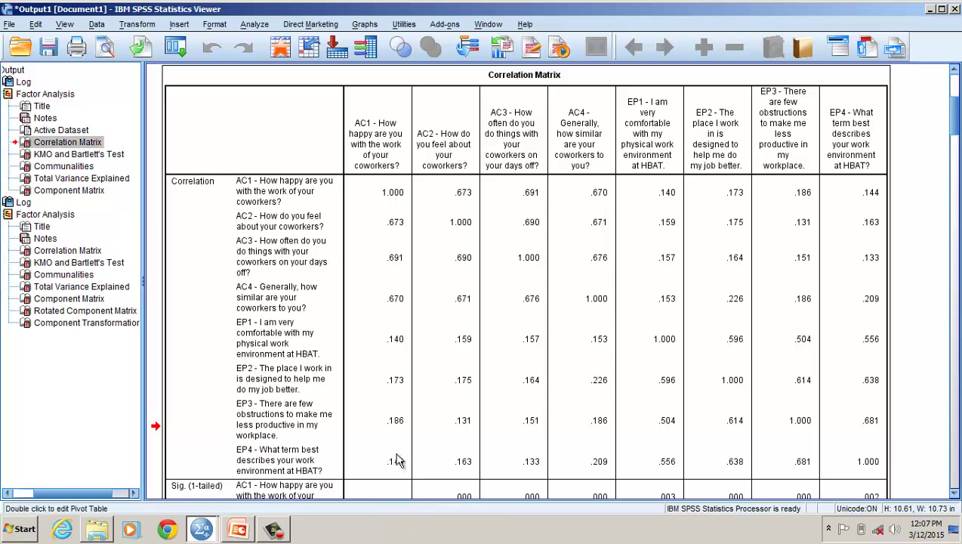